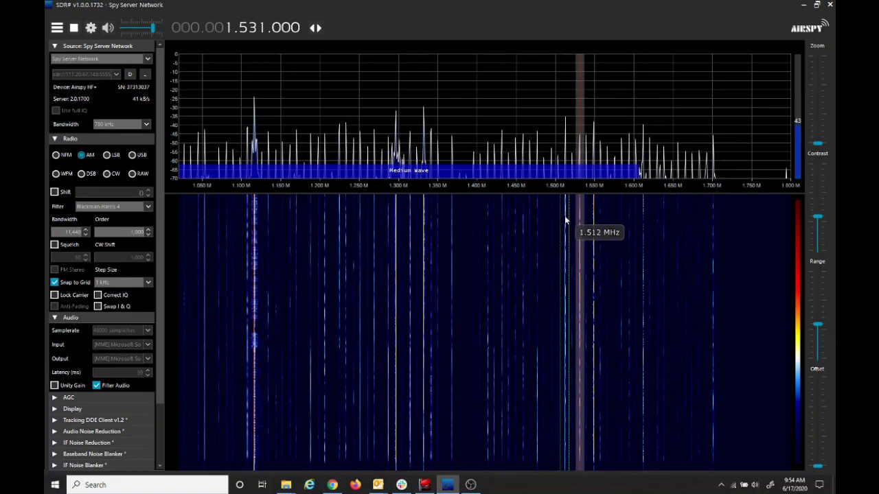
Move the VFO onto the 1.512 MHz medium-wave signal in the waterfall
click(565, 219)
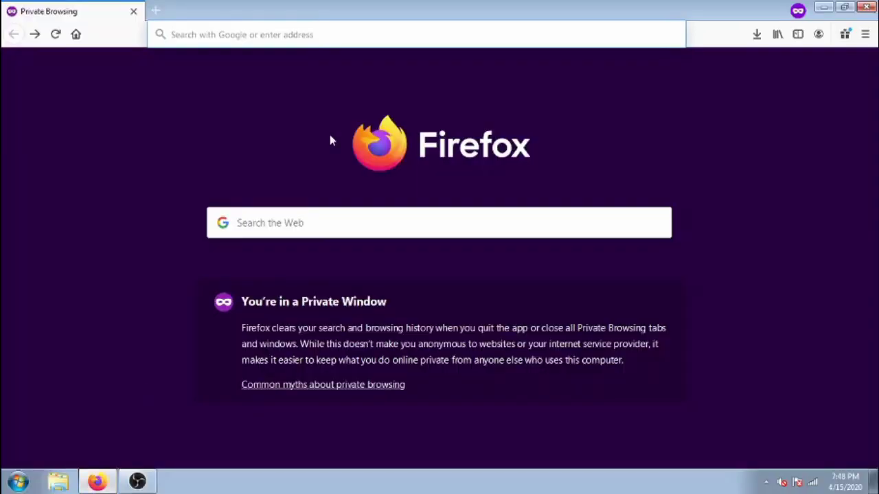
From airspy.com/download, save the Windows SDR Software Package as sdrsharp-x86.zip
text(https://airspy.com/download/)
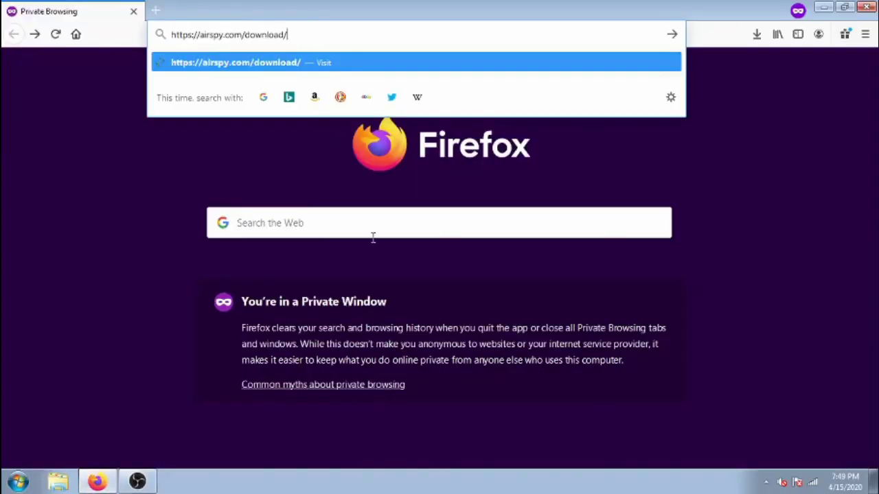
key(Return)
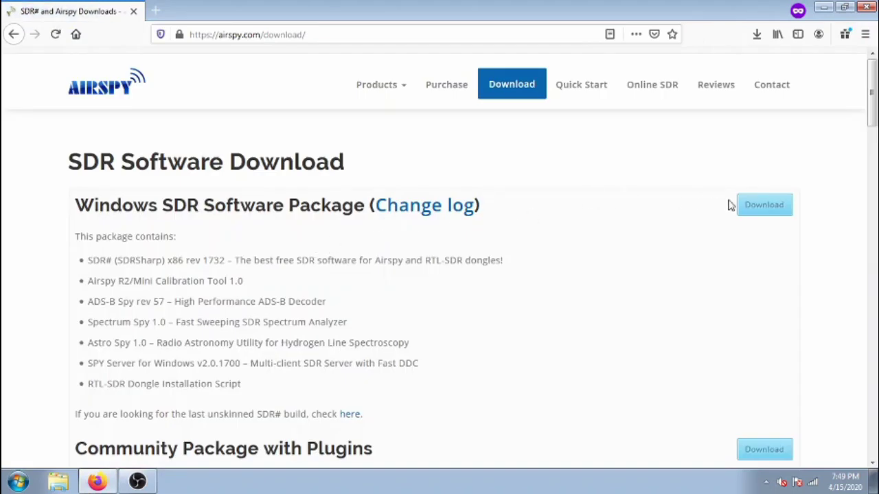
click(760, 209)
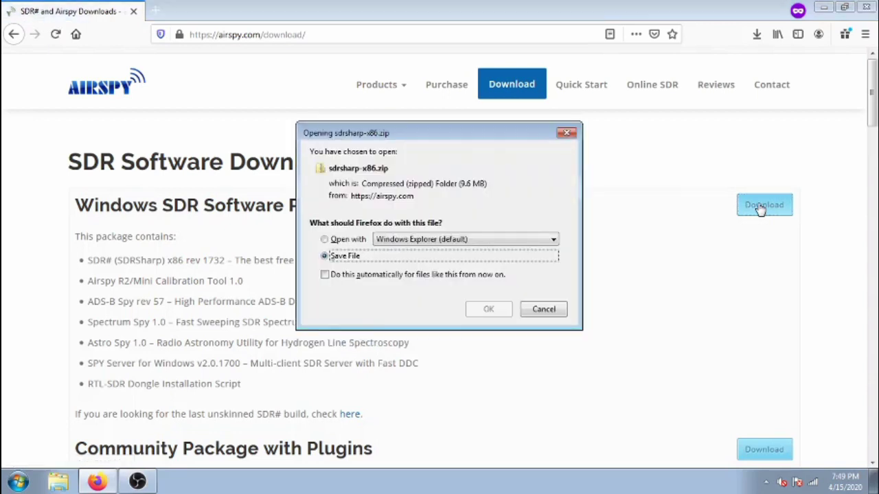
click(491, 311)
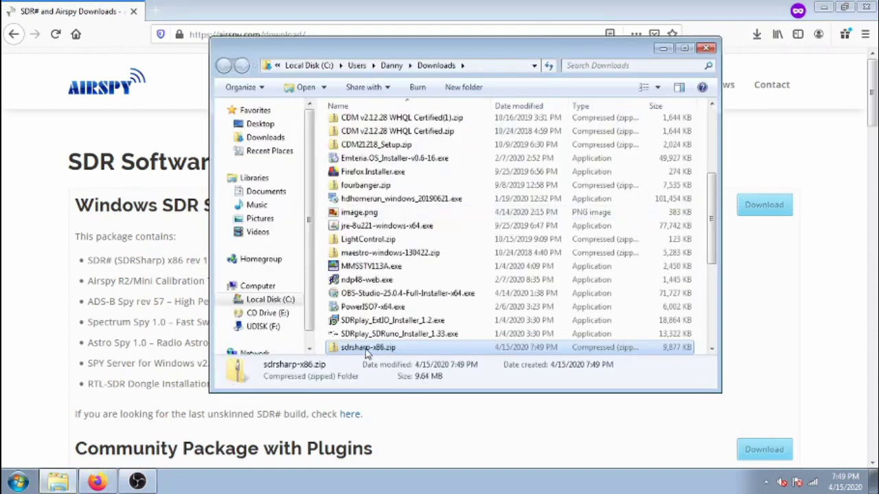
Copy sdrsharp-x86.zip from Downloads into the empty C:\SDR# folder
right_click(366, 352)
click(406, 273)
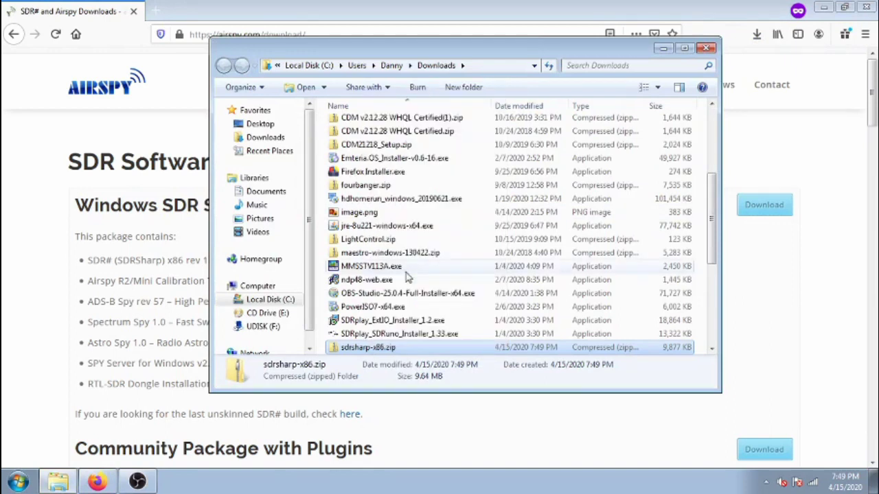
click(283, 300)
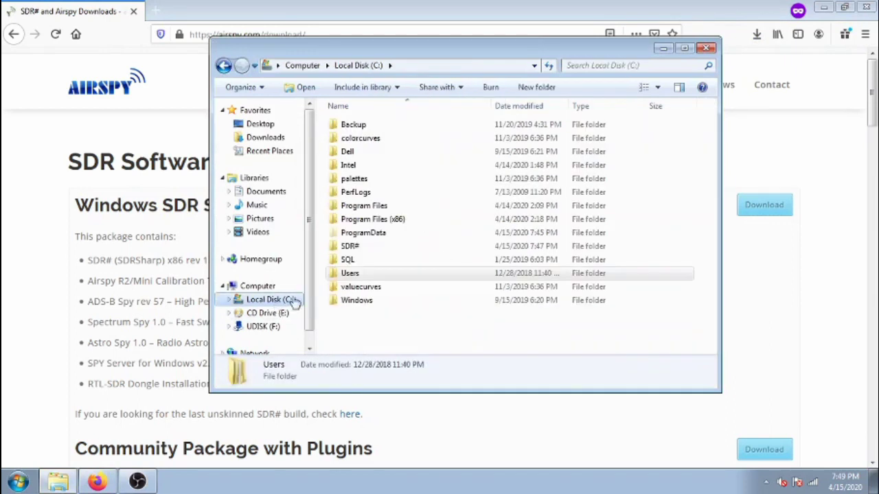
double_click(359, 248)
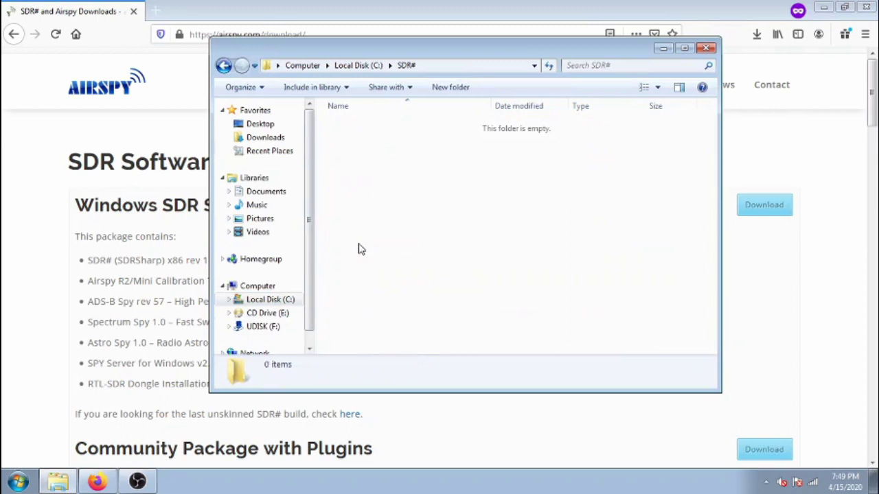
right_click(404, 240)
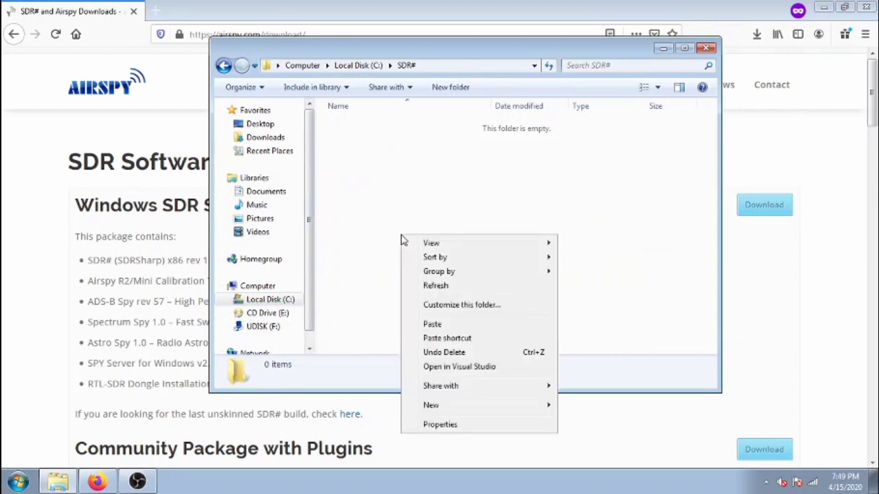
click(468, 326)
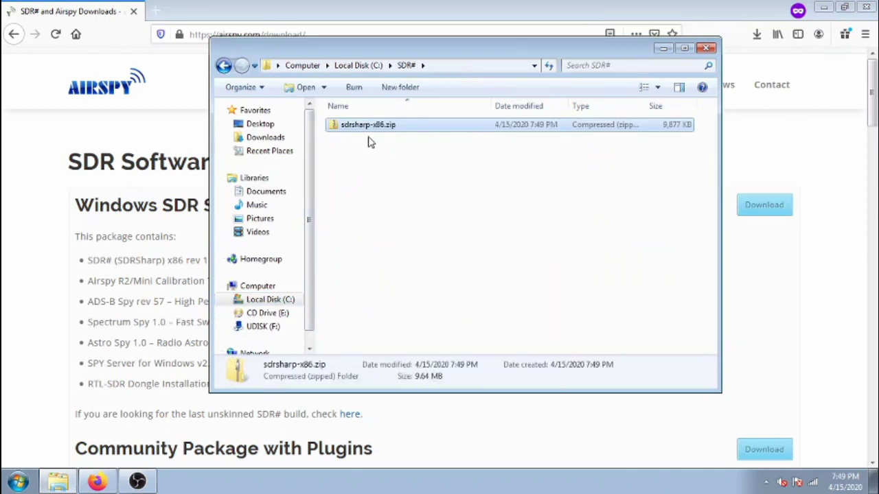
Extract sdrsharp-x86.zip in place with 7-Zip's Extract Here
right_click(365, 131)
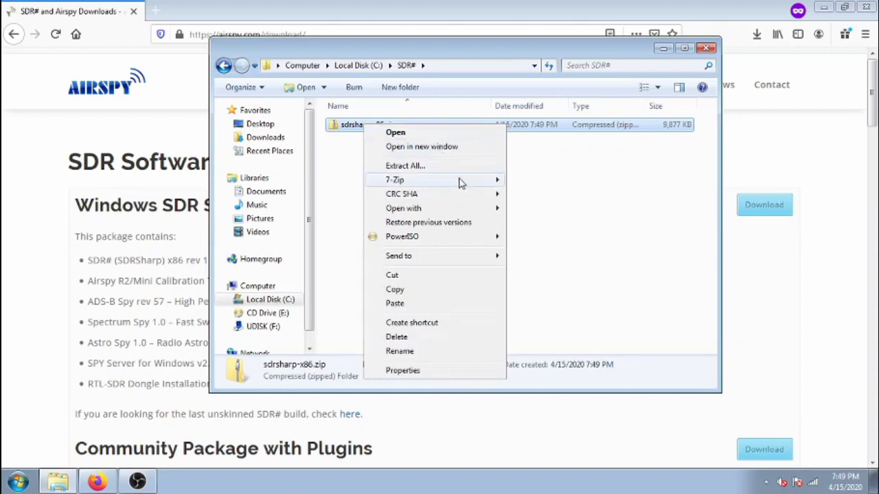
mouse_move(464, 186)
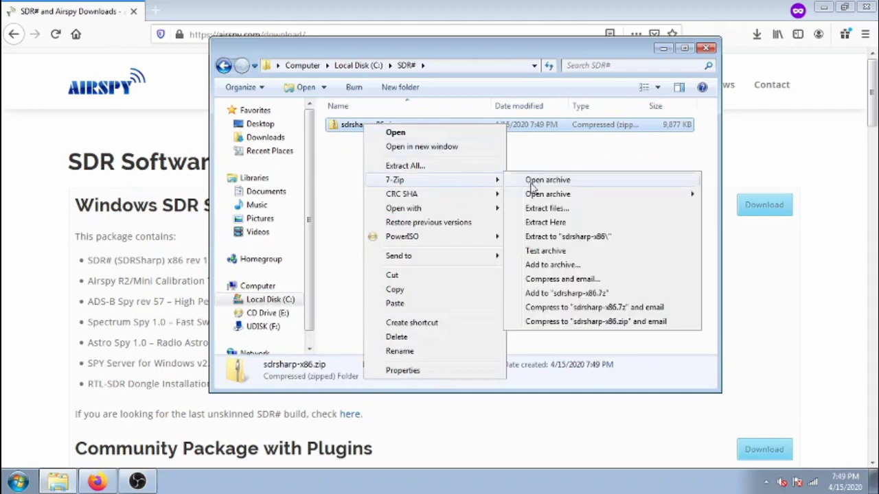
click(562, 222)
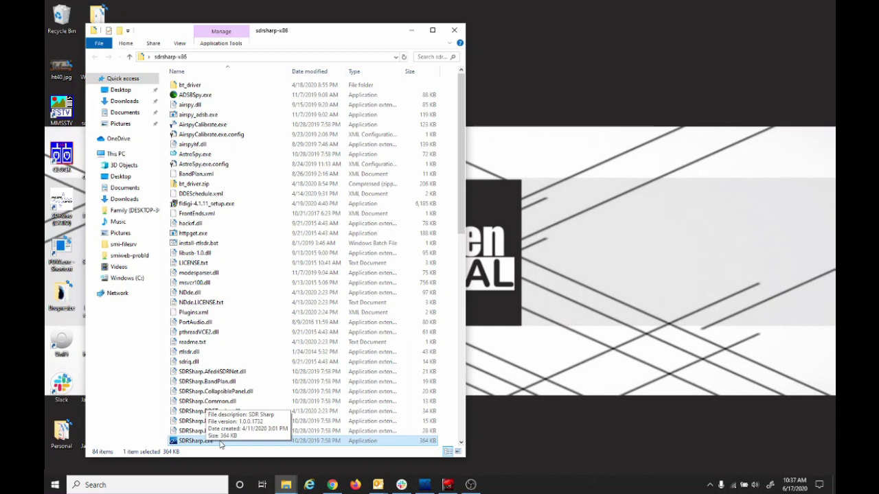
Send SDRSharp.exe to the desktop as a shortcut
right_click(220, 443)
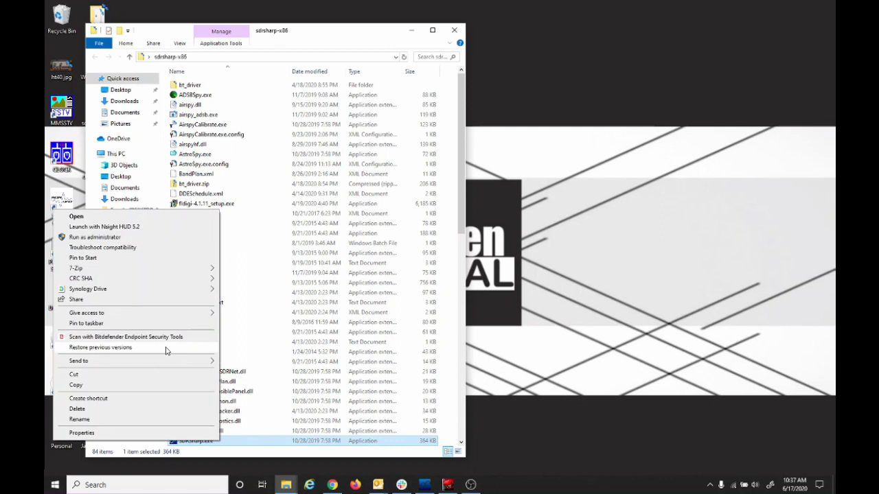
mouse_move(117, 361)
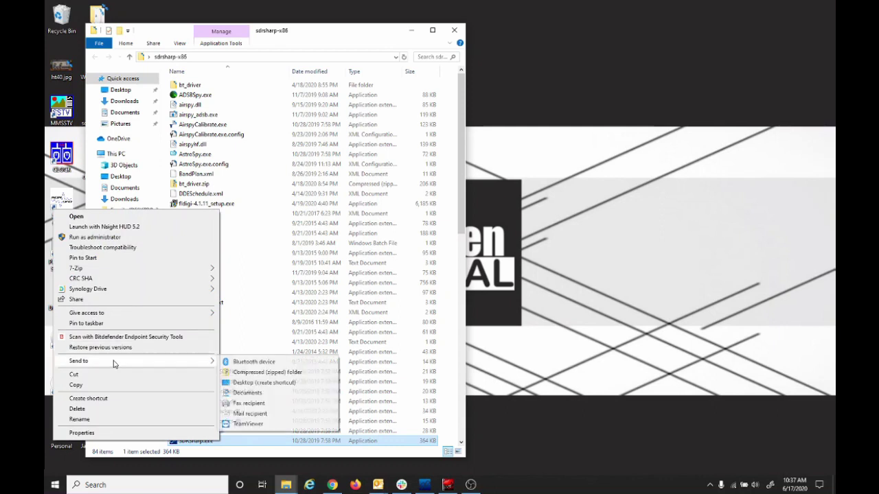
click(240, 384)
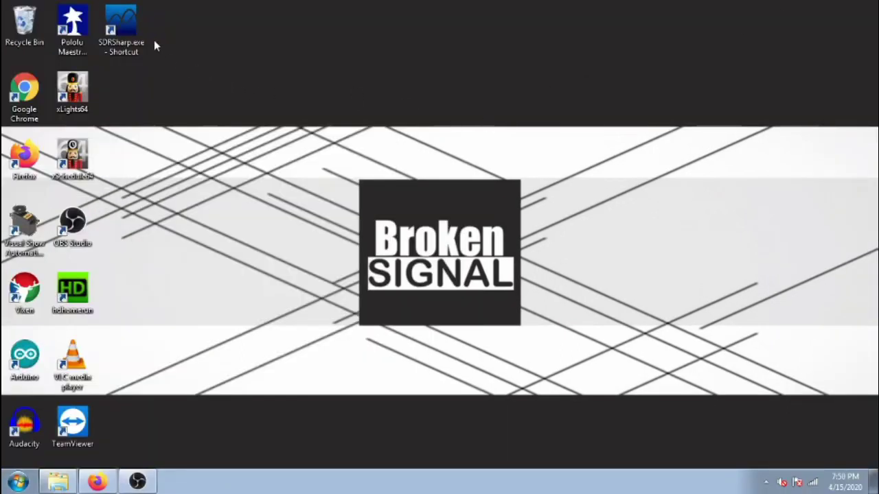
Launch SDR# from the shortcut, choose Spy Server Network as source, and open its server browser
double_click(130, 40)
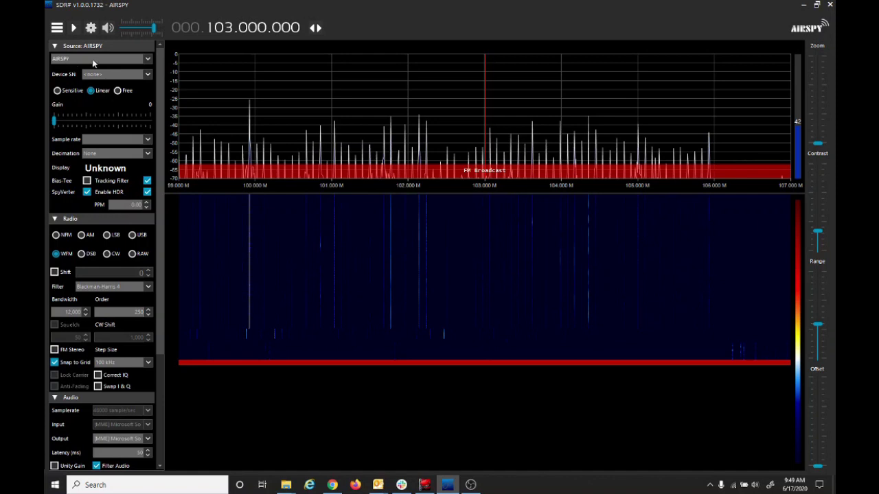
click(149, 60)
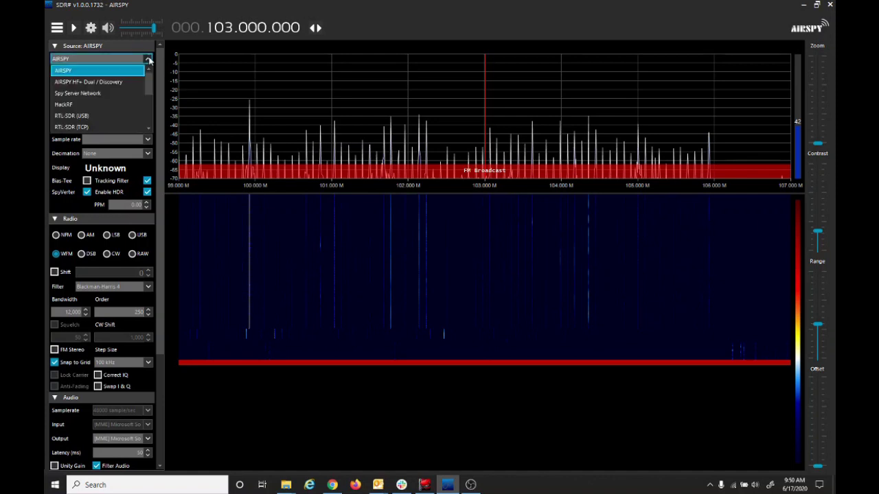
click(107, 94)
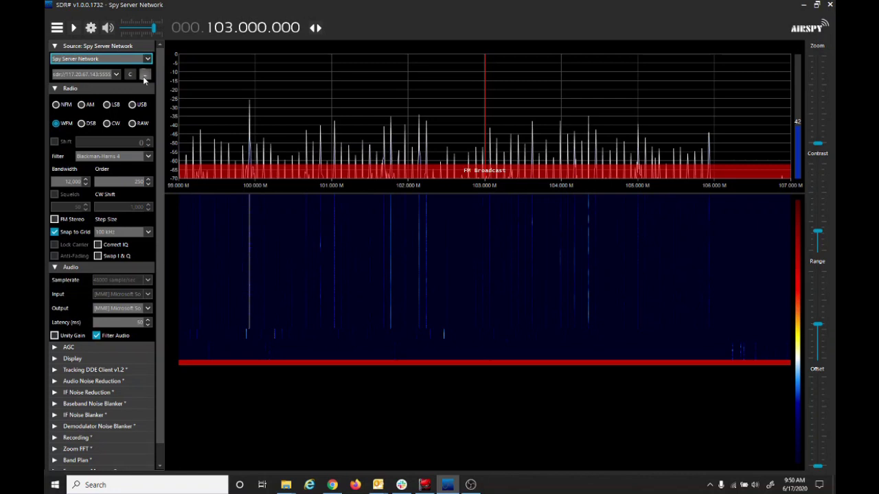
click(144, 75)
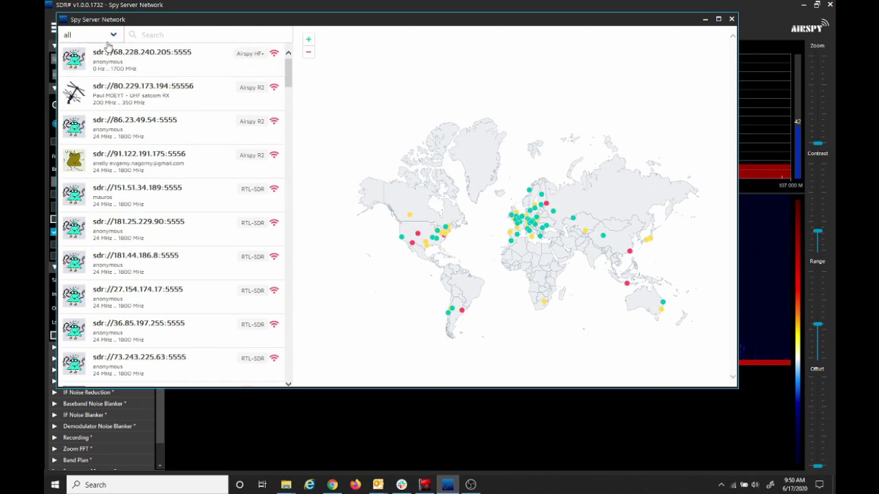
Change the server status filter from all to ready
click(113, 35)
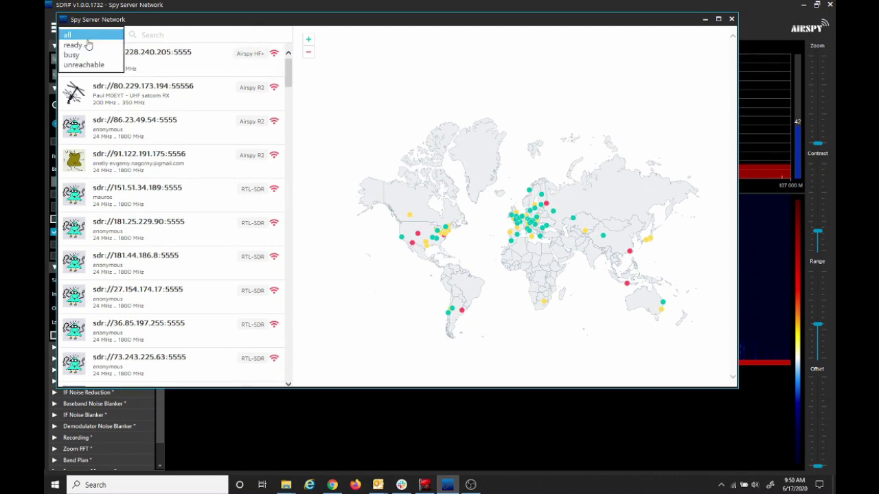
click(86, 46)
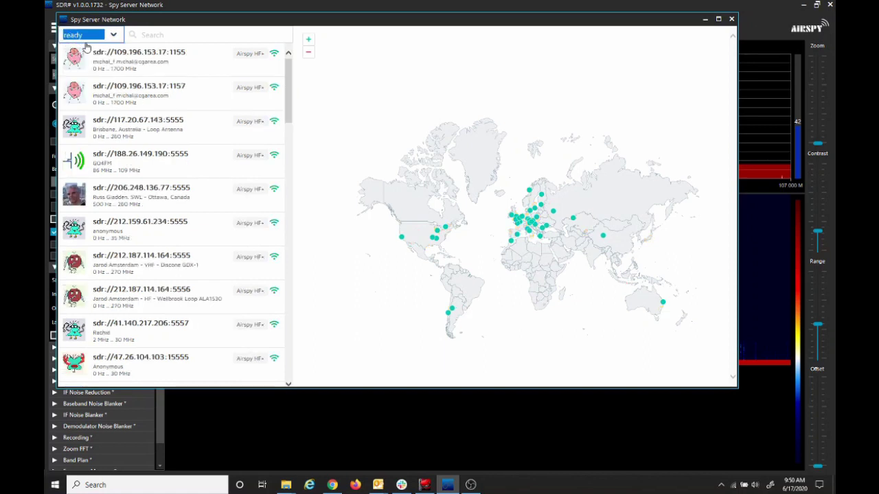
Select the Brisbane, Australia Airspy HF+ server and review its full details
click(155, 127)
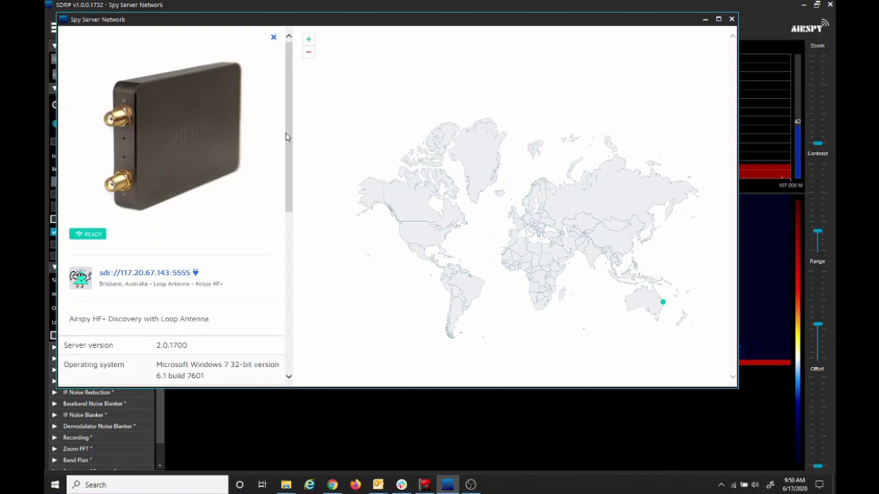
drag(286, 137, 285, 294)
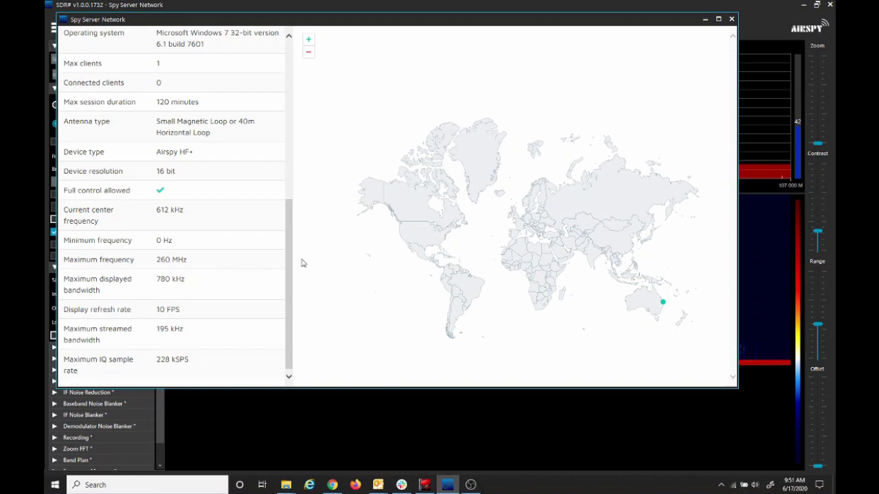
drag(289, 263, 287, 101)
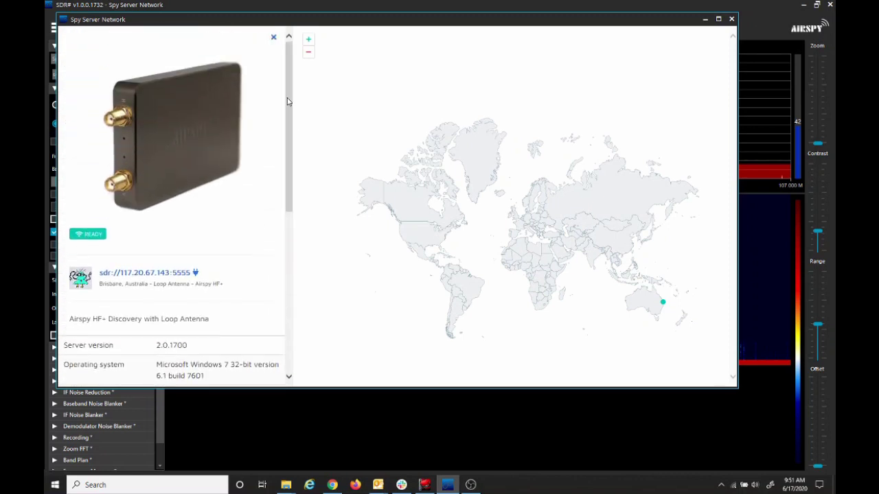
Connect to the Brisbane server, tune to the 1.116 MHz AM station, and set volume to 44 dB
click(132, 274)
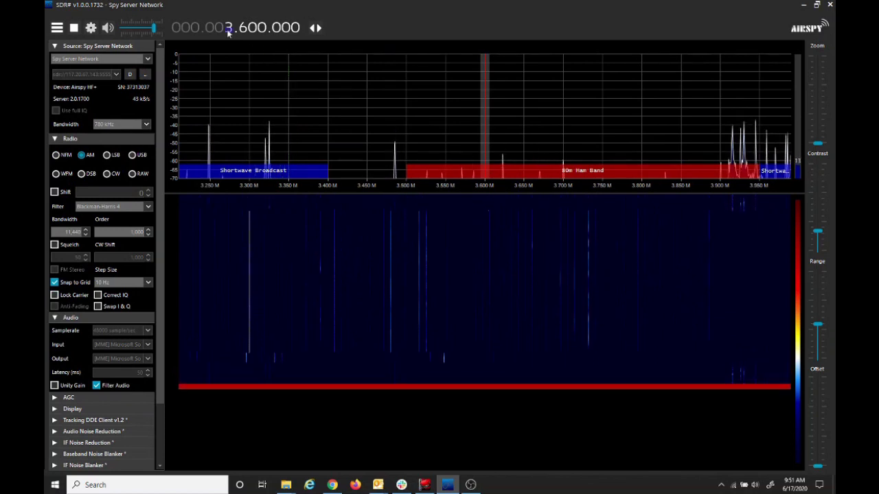
scroll(229, 33, down, 1)
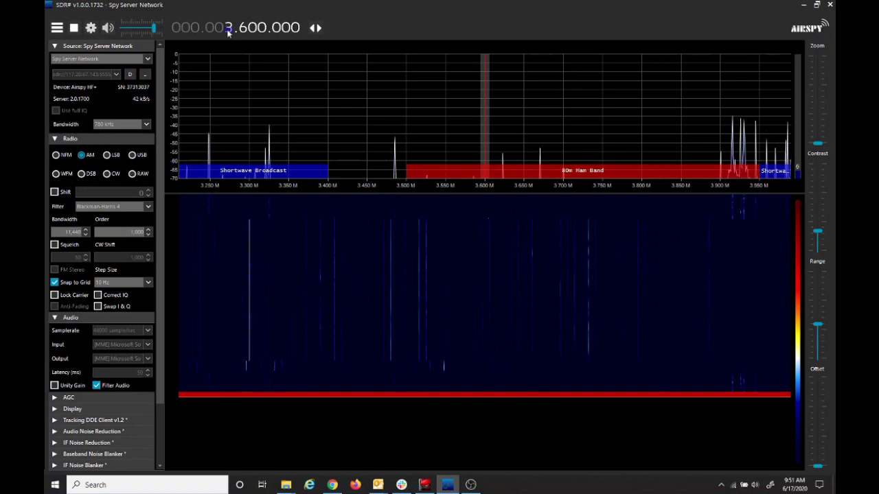
scroll(228, 32, down, 1)
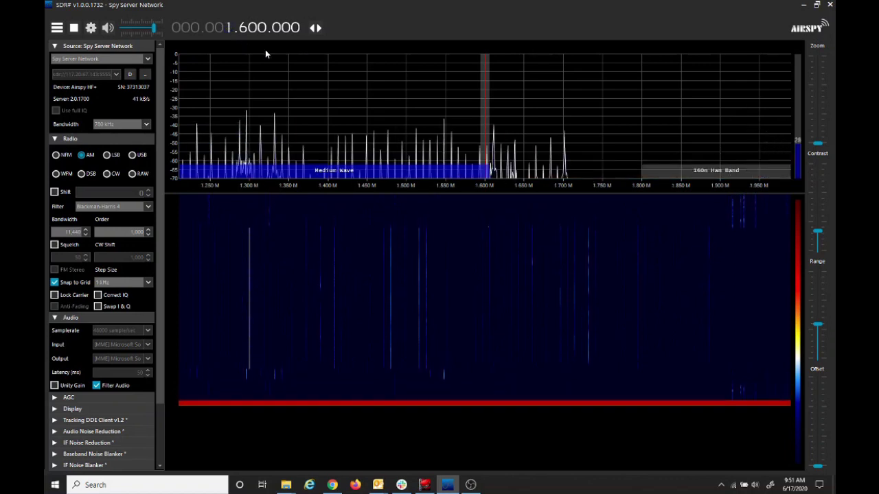
drag(268, 182, 415, 174)
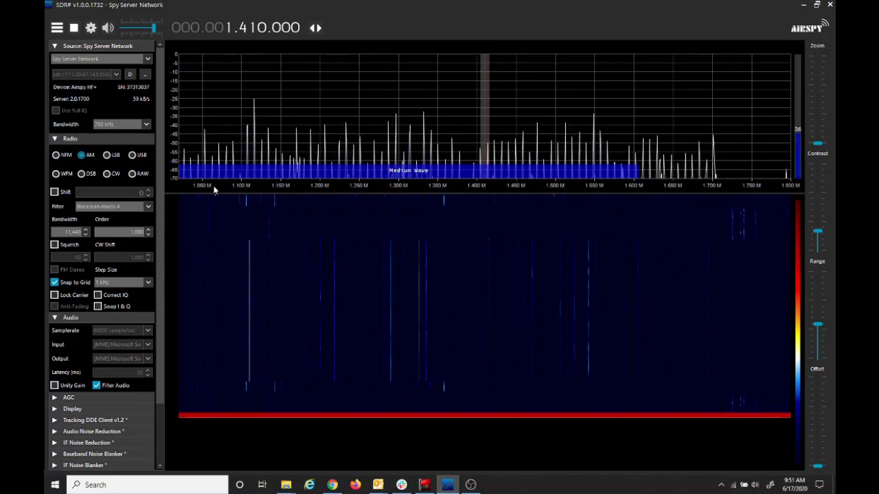
click(253, 200)
drag(154, 28, 146, 30)
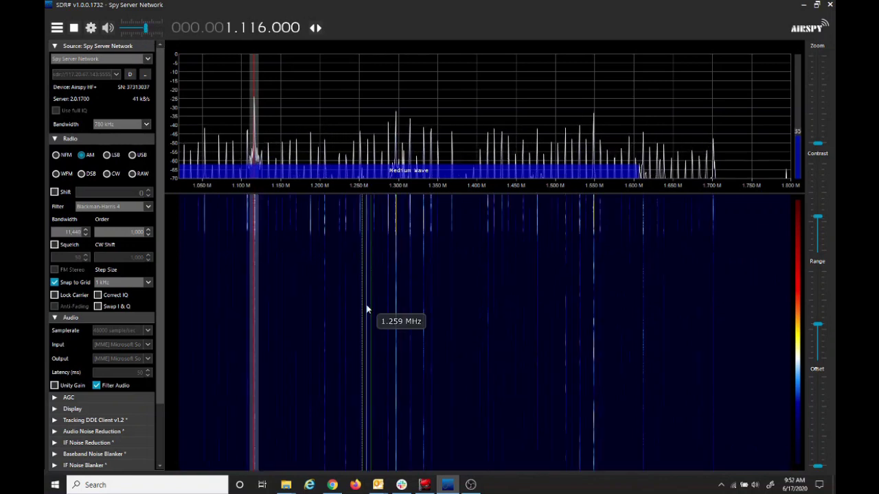